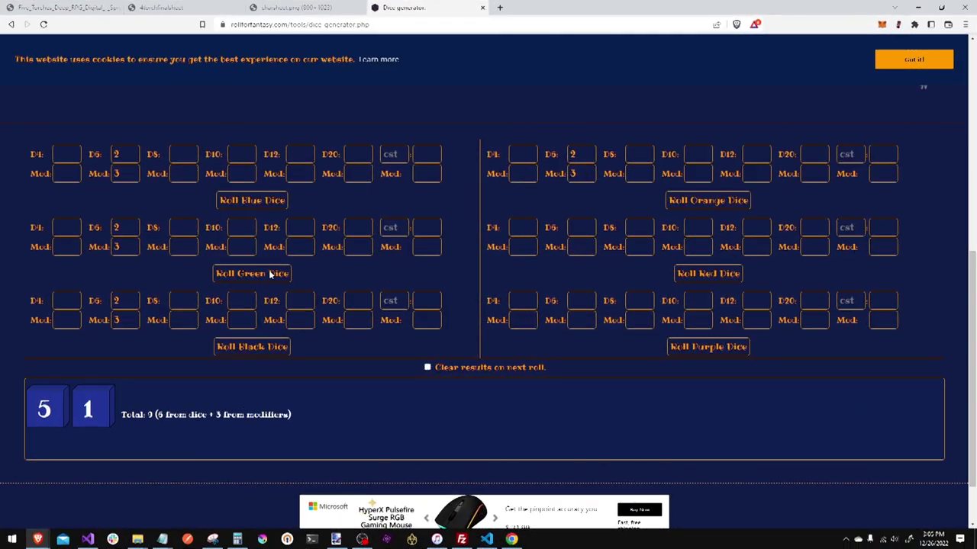
Roll the green, black and orange dice sets, each two D6 with a modifier of 3
{"action": "left_click", "coordinate": [270, 275]}
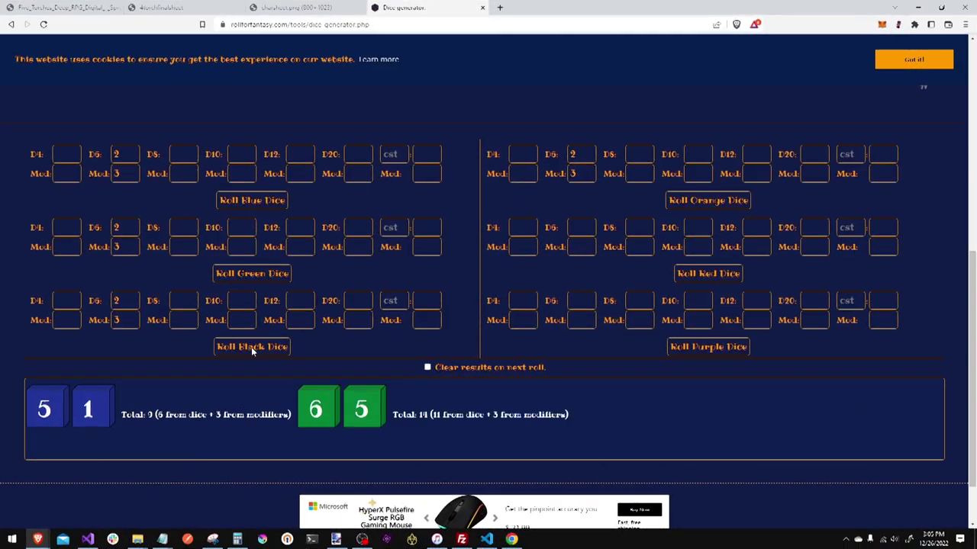
{"action": "left_click", "coordinate": [251, 347]}
{"action": "left_click", "coordinate": [693, 201]}
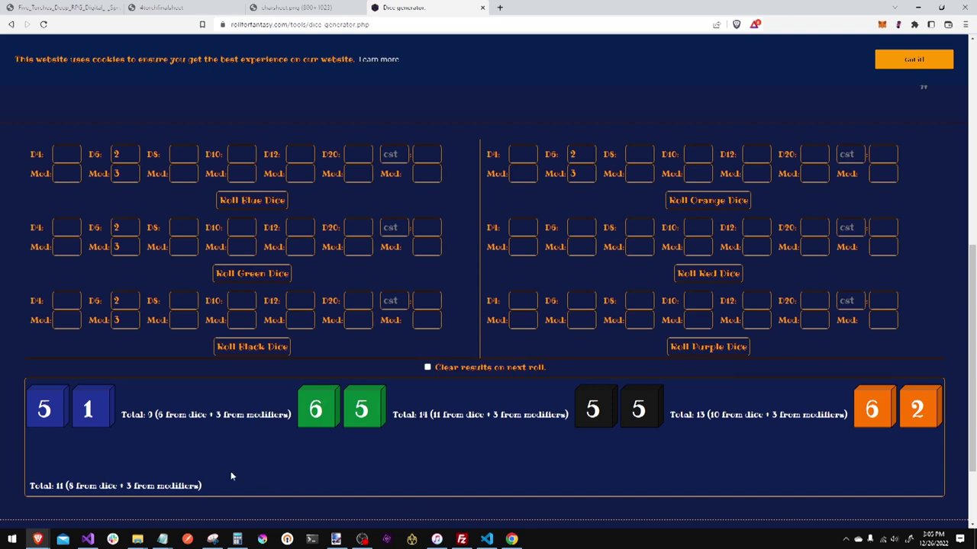
Switch to the fillable character sheet and enter 7 in the heart field for hit points
{"action": "left_click", "coordinate": [160, 7]}
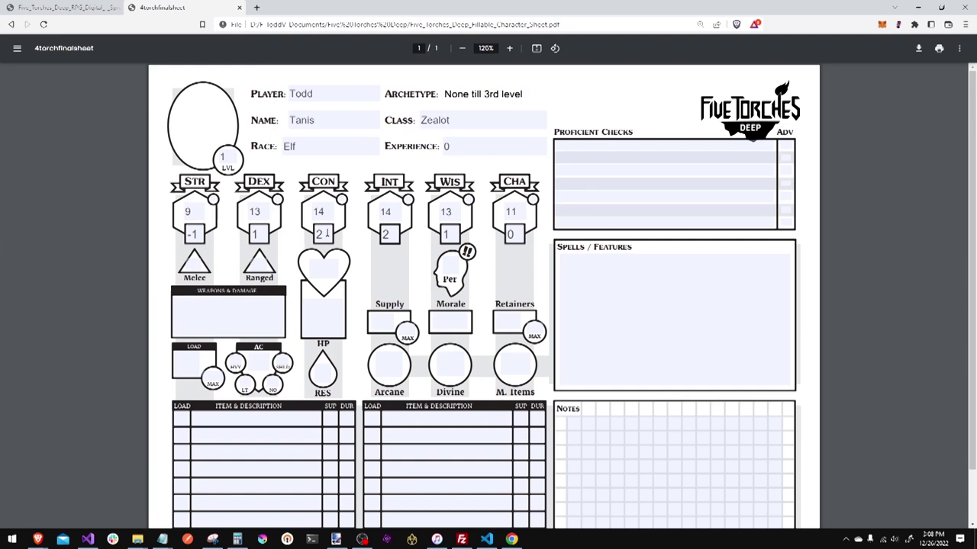
{"action": "left_click", "coordinate": [327, 273]}
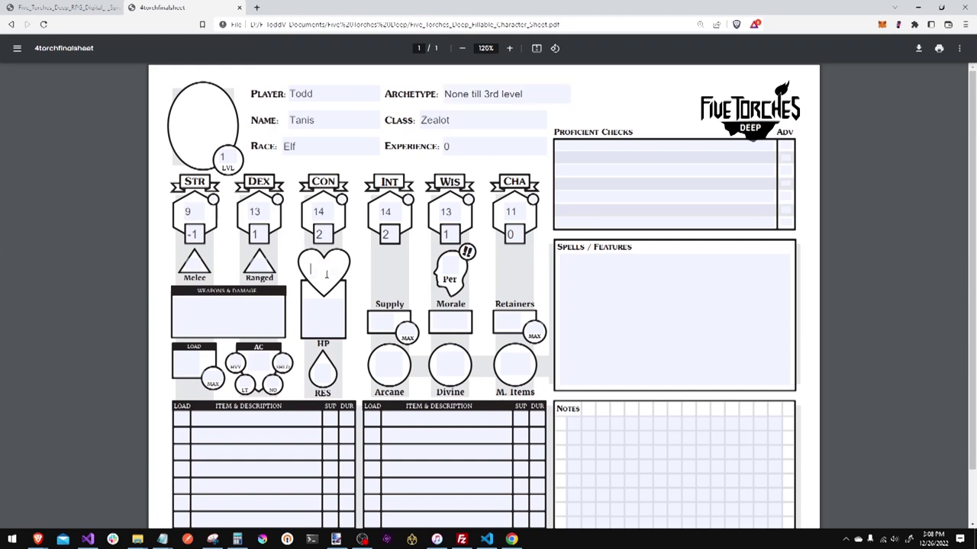
{"action": "type", "text": "7"}
Consult the Zealot class page in the rulebook for the class basics, proficient checks and equipment
{"action": "left_click", "coordinate": [61, 8]}
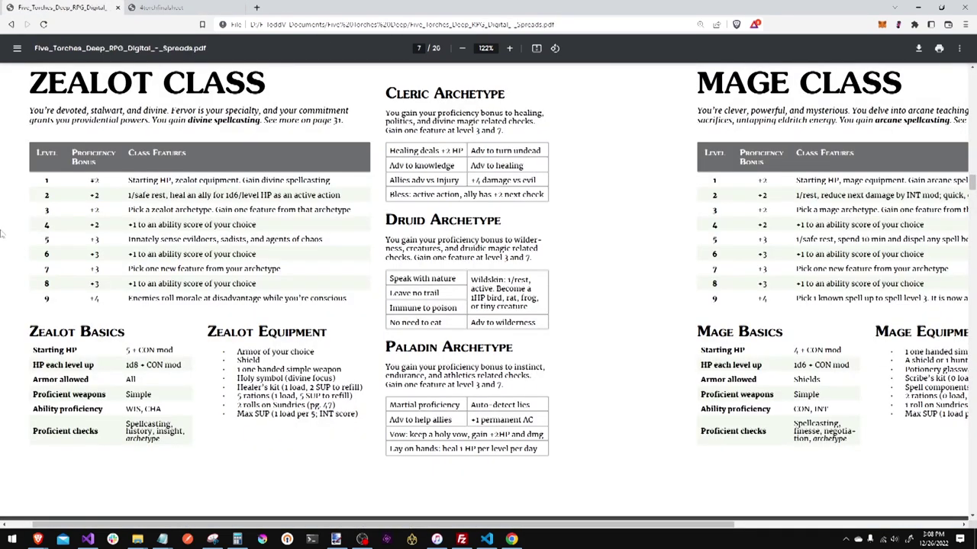
{"action": "scroll", "coordinate": [4, 321], "scroll_direction": "down", "scroll_amount": 1}
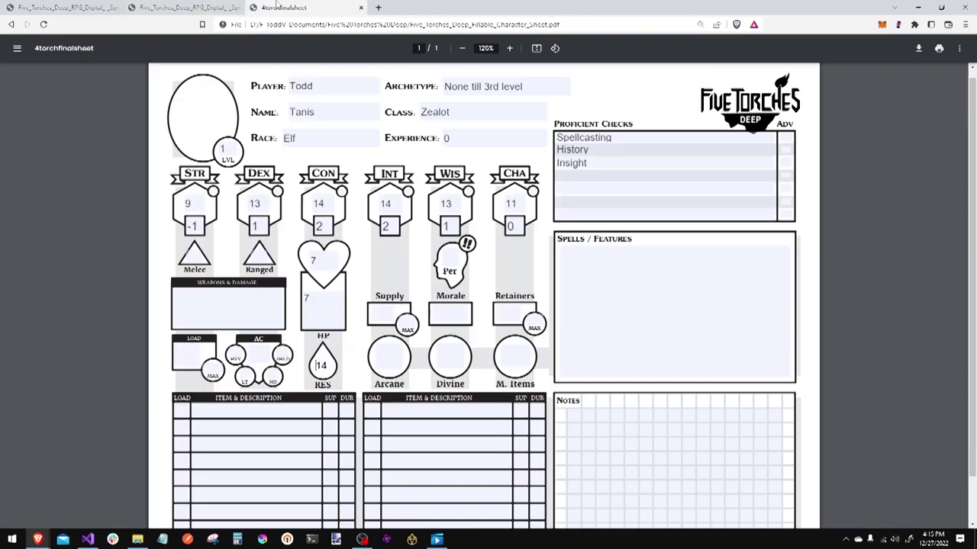
{"action": "key", "text": "ctrl+Tab"}
{"action": "key", "text": "Tab"}
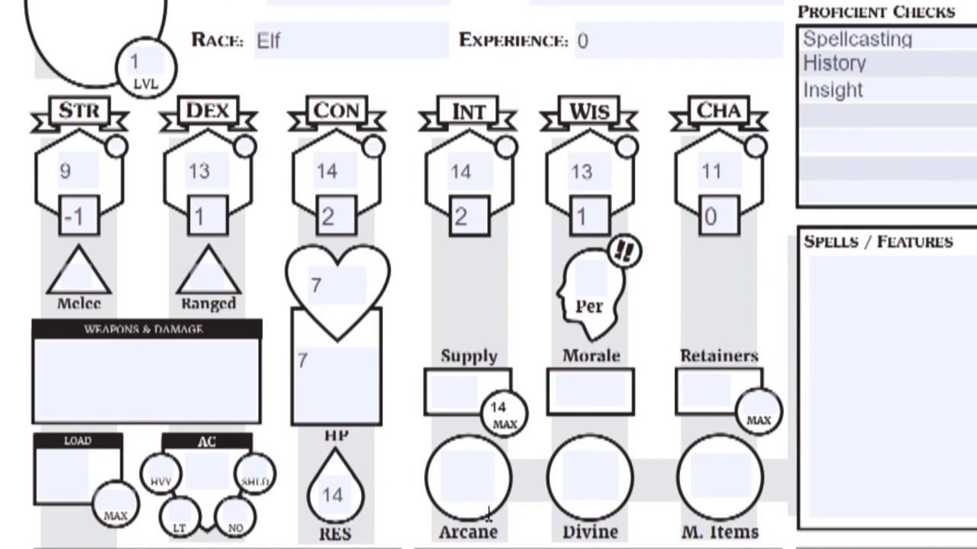
Set the current Supply on the character sheet to 14
{"action": "left_click", "coordinate": [450, 402]}
{"action": "type", "text": "14"}
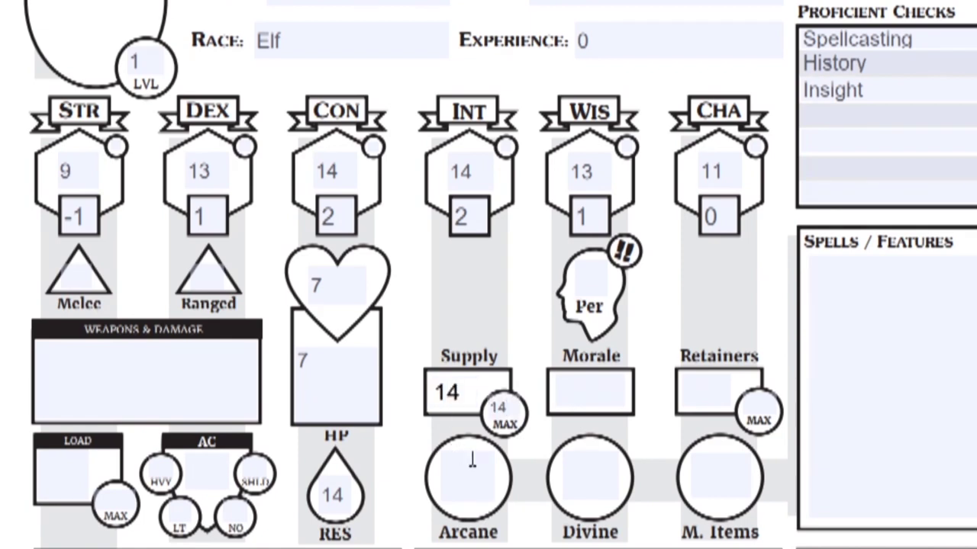
{"action": "key", "text": "Return"}
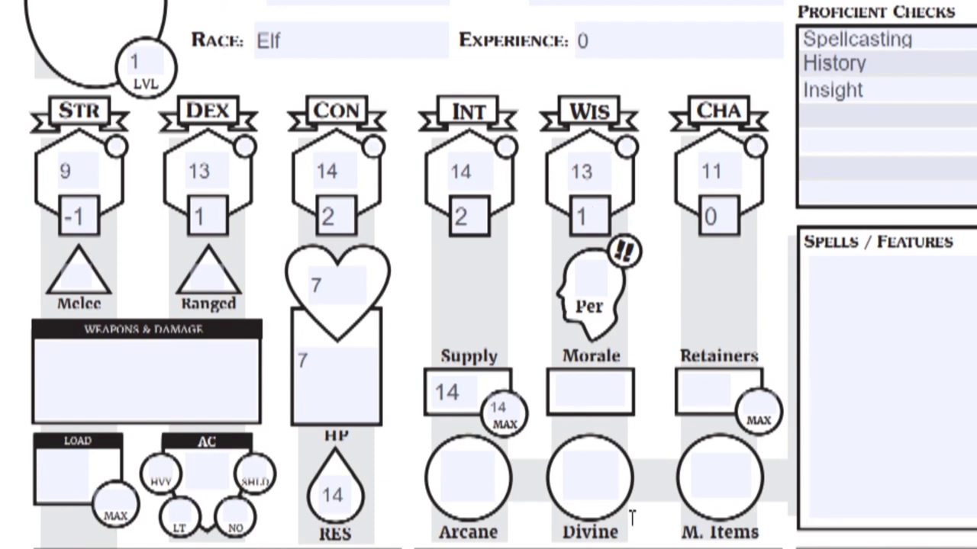
Enter 15 for Divine and 14 for Arcane on the character sheet
{"action": "left_click", "coordinate": [597, 477]}
{"action": "type", "text": "15"}
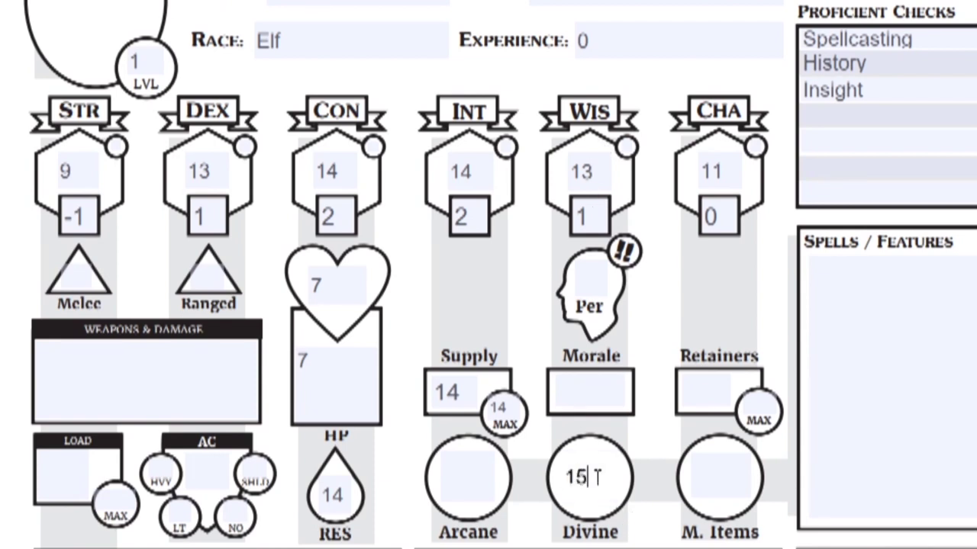
{"action": "left_click", "coordinate": [477, 474]}
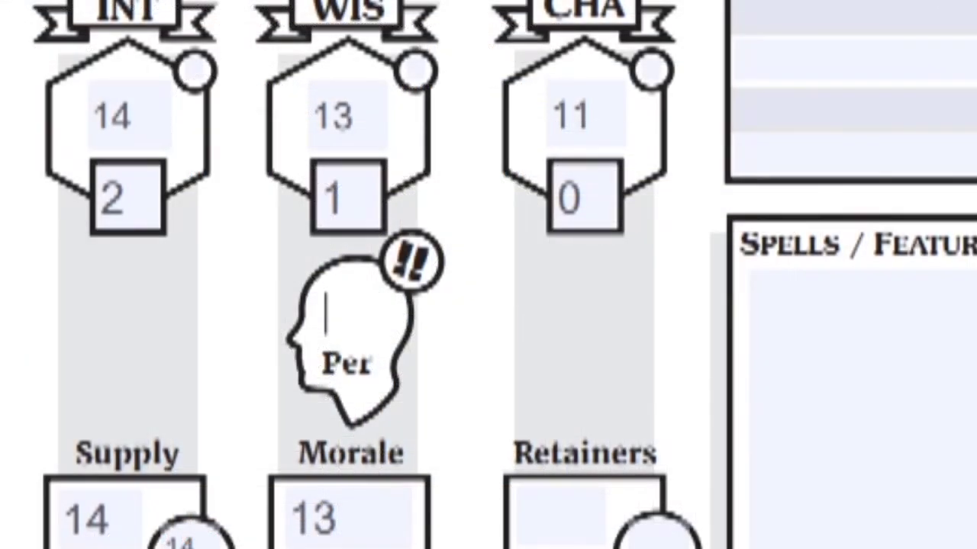
Set Perception to 1, the Retainers maximum to 11 and magic items to 1
{"action": "type", "text": "1"}
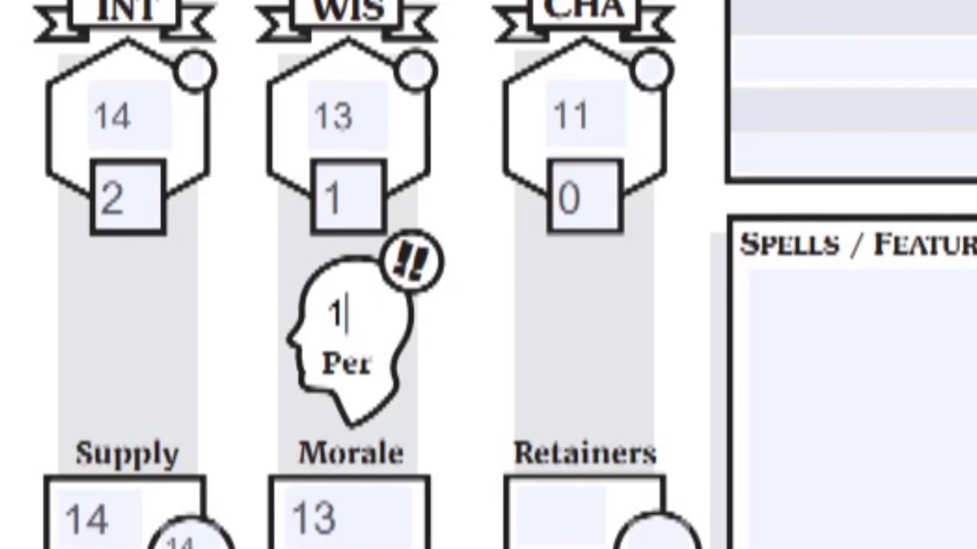
{"action": "left_click", "coordinate": [639, 540]}
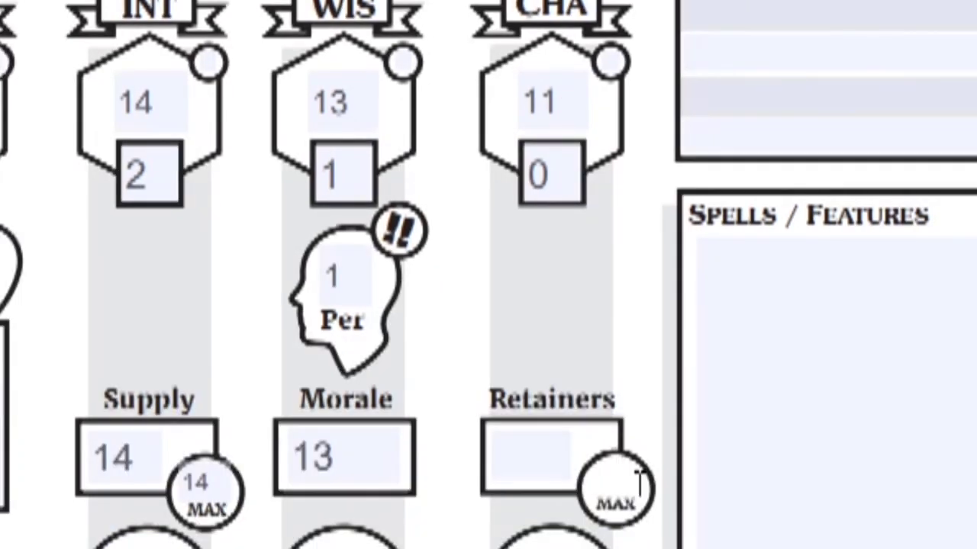
{"action": "type", "text": "11"}
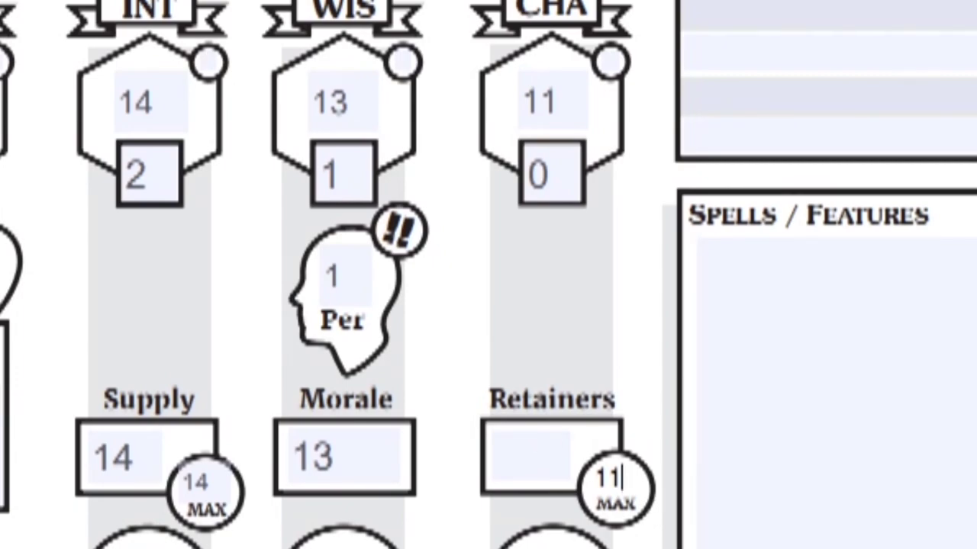
{"action": "key", "text": "Tab"}
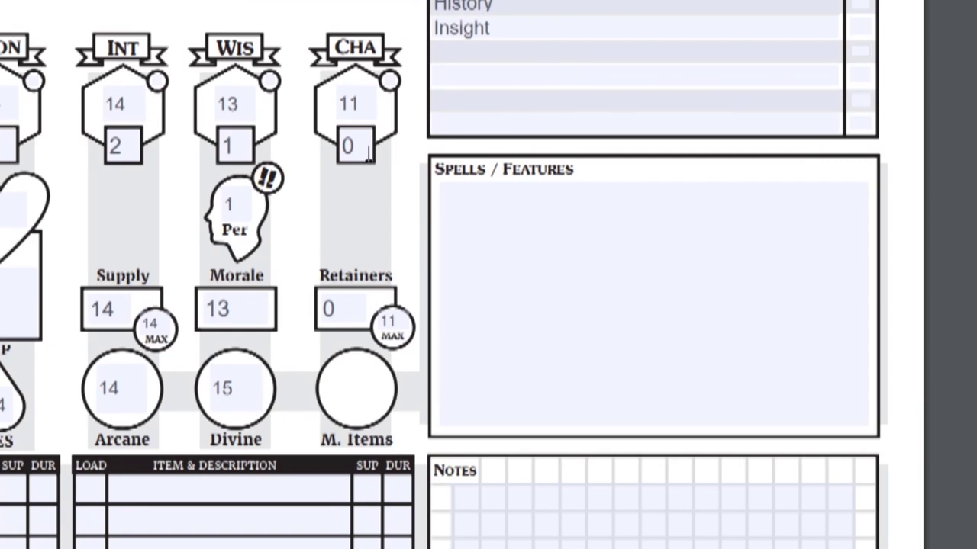
{"action": "type", "text": "1"}
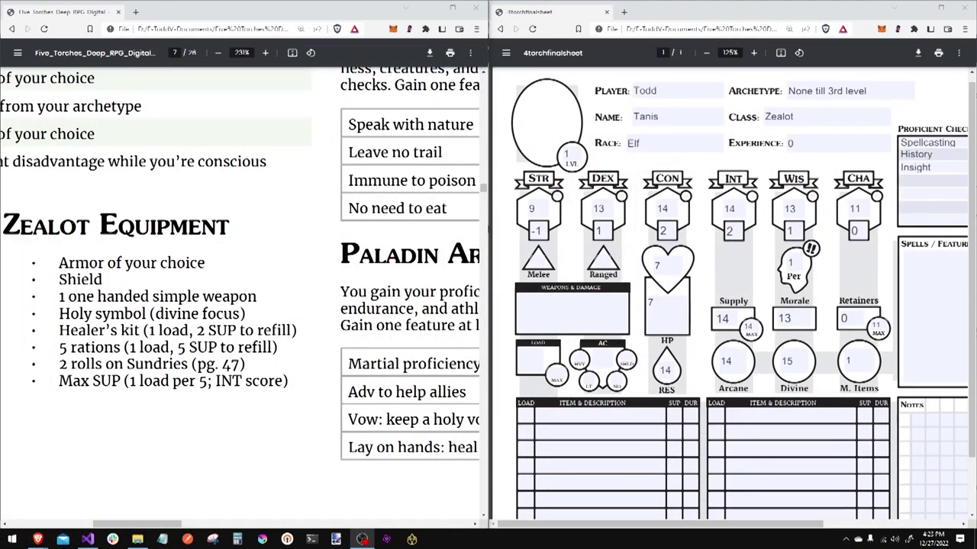
List Shield and Holy Symbol in the first two rows of the first item table
{"action": "left_click", "coordinate": [579, 416]}
{"action": "type", "text": "Shield"}
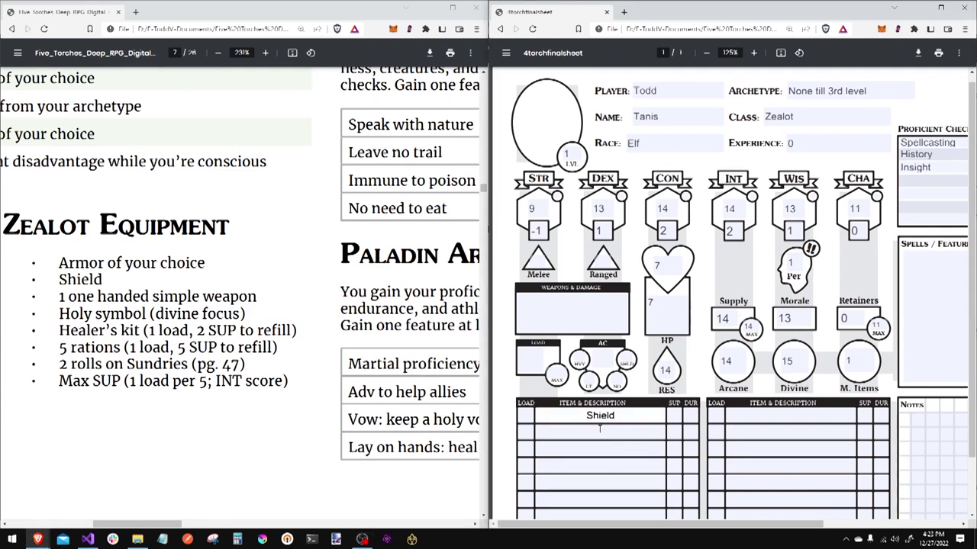
{"action": "left_click", "coordinate": [600, 430]}
{"action": "type", "text": "Holy S"}
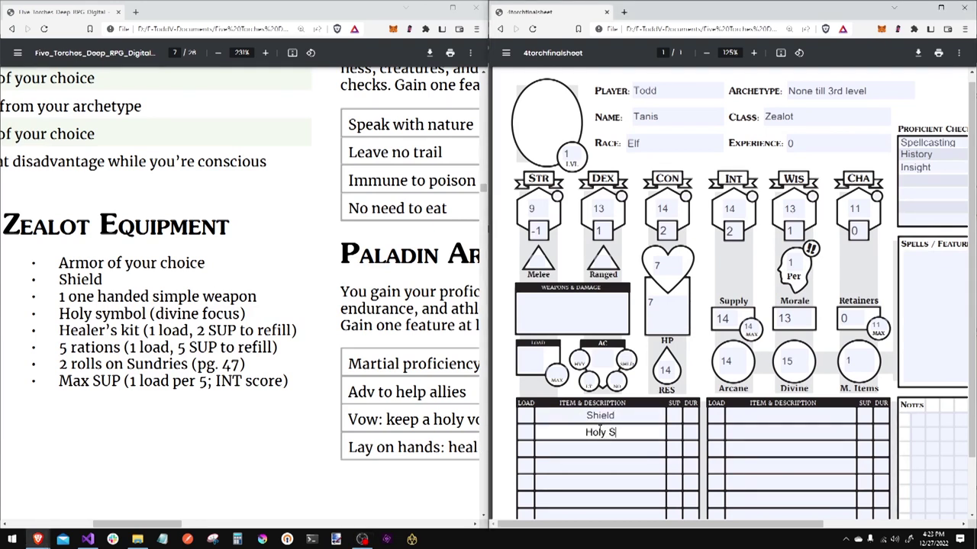
{"action": "type", "text": "ymbol"}
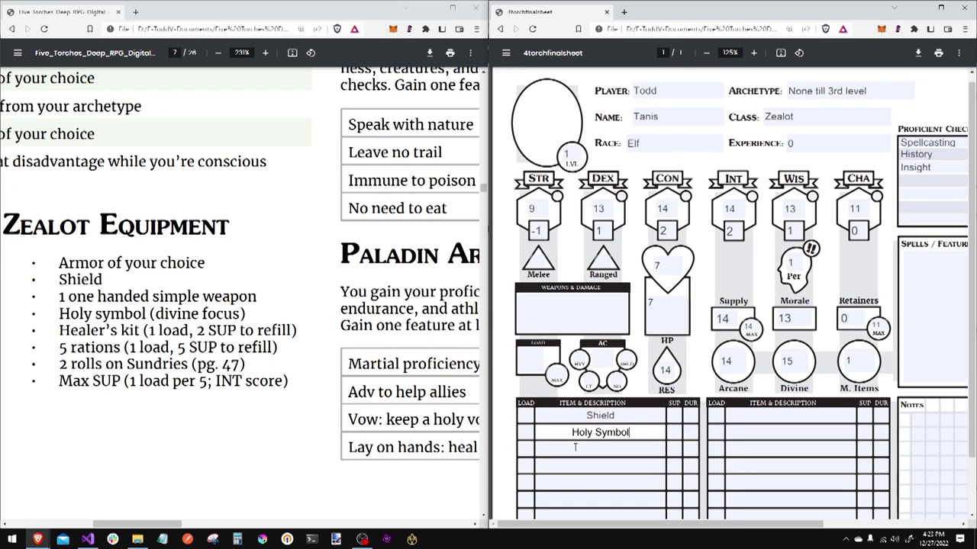
Add Healers Kit to the third item row with a load of 1 and 2 SUP
{"action": "left_click", "coordinate": [588, 448]}
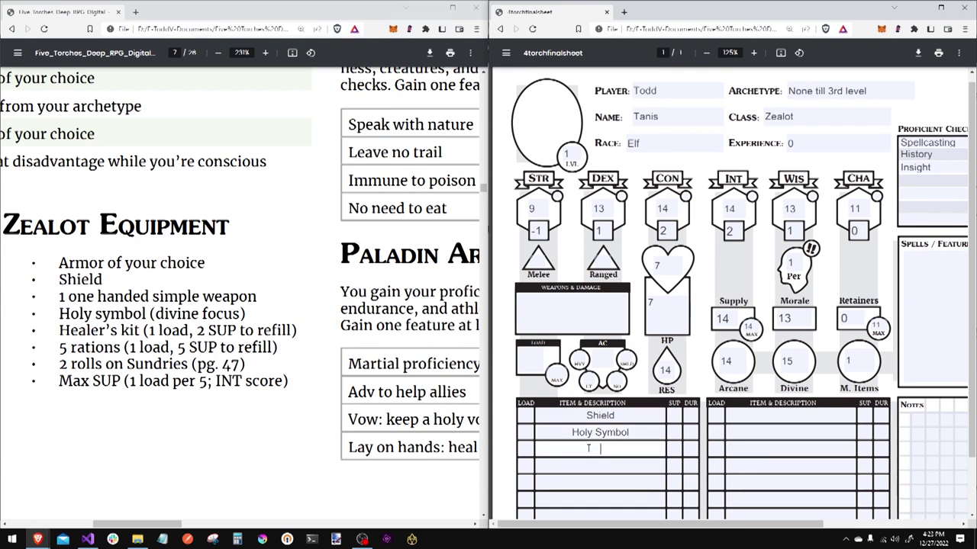
{"action": "type", "text": "Healers Kit"}
{"action": "key", "text": "Tab"}
{"action": "key", "text": "shift+Tab"}
{"action": "key", "text": "shift+Tab"}
{"action": "type", "text": "1"}
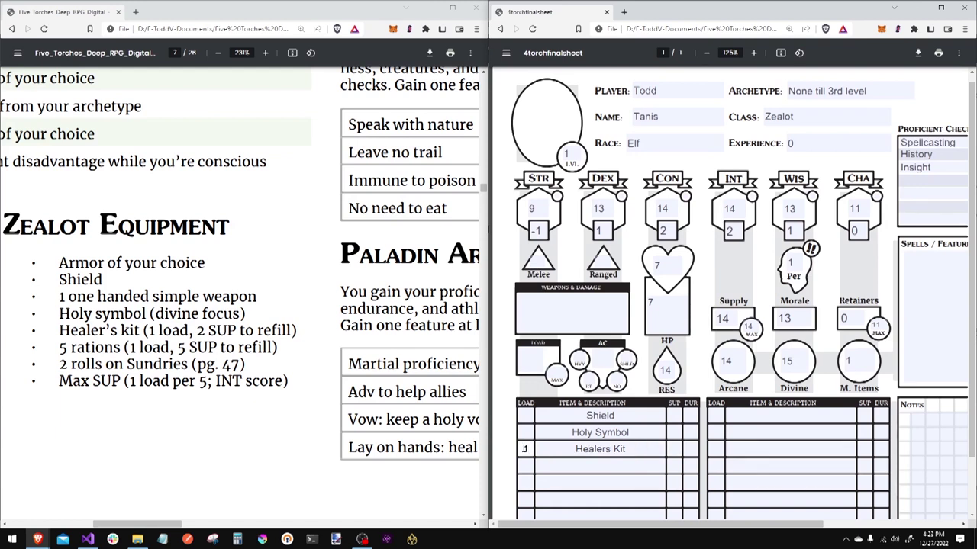
{"action": "left_click", "coordinate": [675, 450]}
{"action": "type", "text": "2"}
Add 5 rations to the fourth item row with a load of 1 and 5 SUP
{"action": "left_click", "coordinate": [612, 468]}
{"action": "type", "text": "5 "}
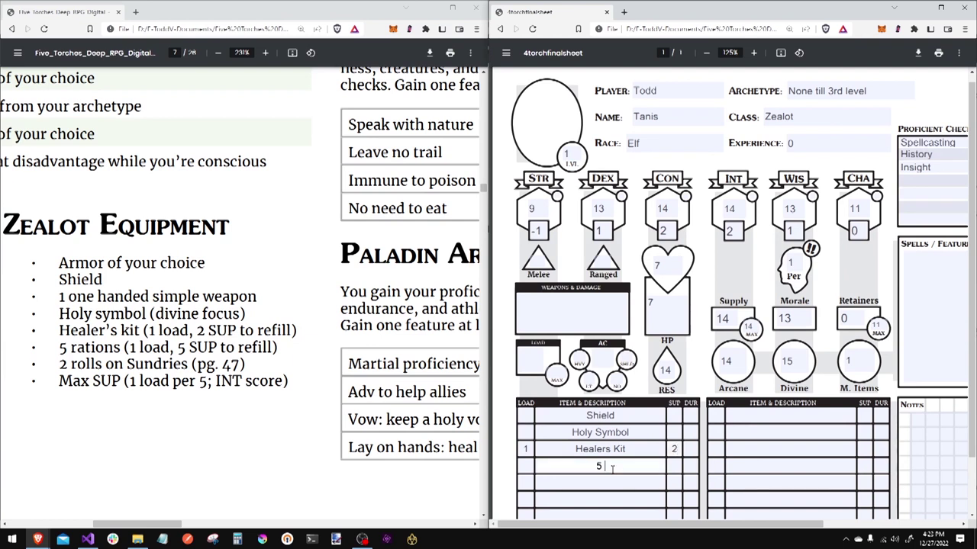
{"action": "type", "text": "rations"}
{"action": "left_click", "coordinate": [525, 467]}
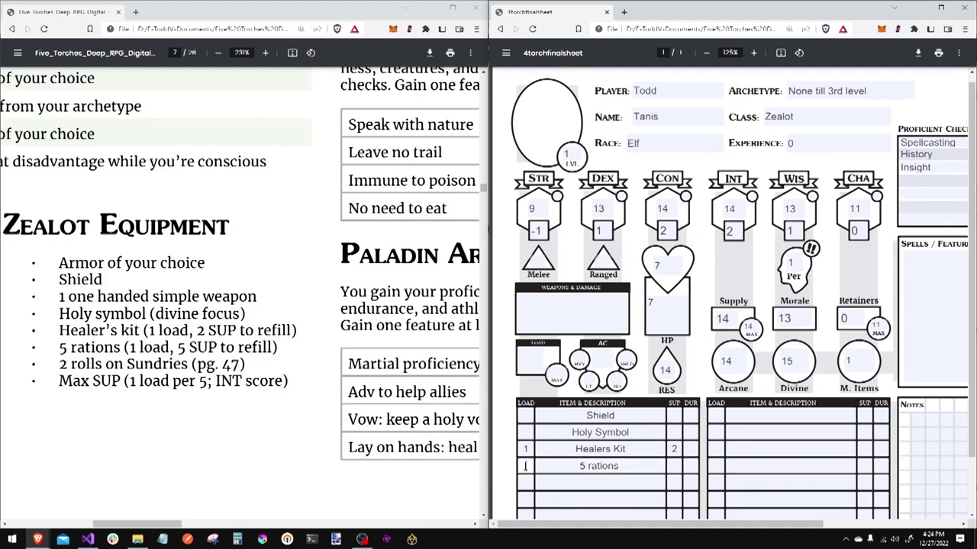
{"action": "type", "text": "1"}
{"action": "left_click", "coordinate": [673, 466]}
{"action": "type", "text": "1"}
{"action": "type", "text": "5"}
{"action": "key", "text": "Tab"}
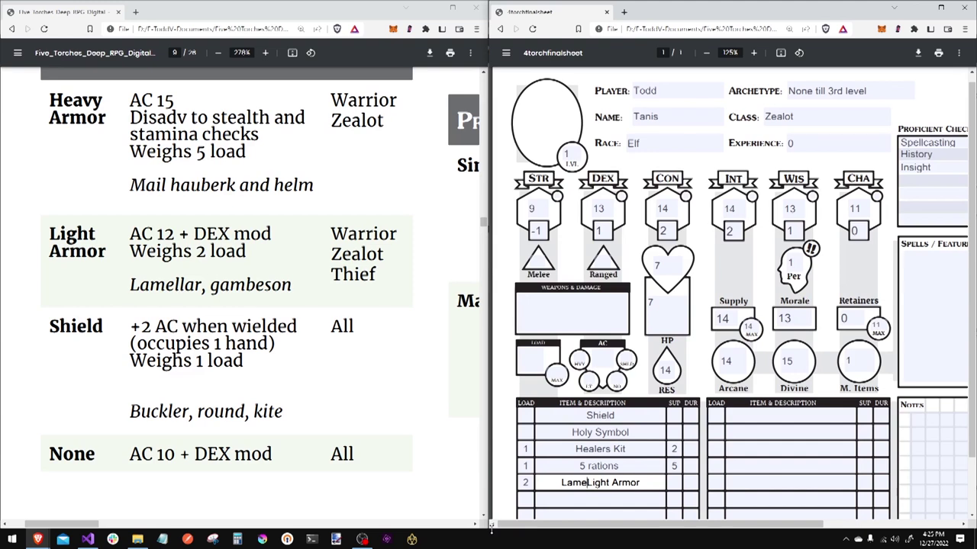
Complete the armor entry as "Lamellar - Light Armor" and set the Shield's load to 1
{"action": "type", "text": "llar"}
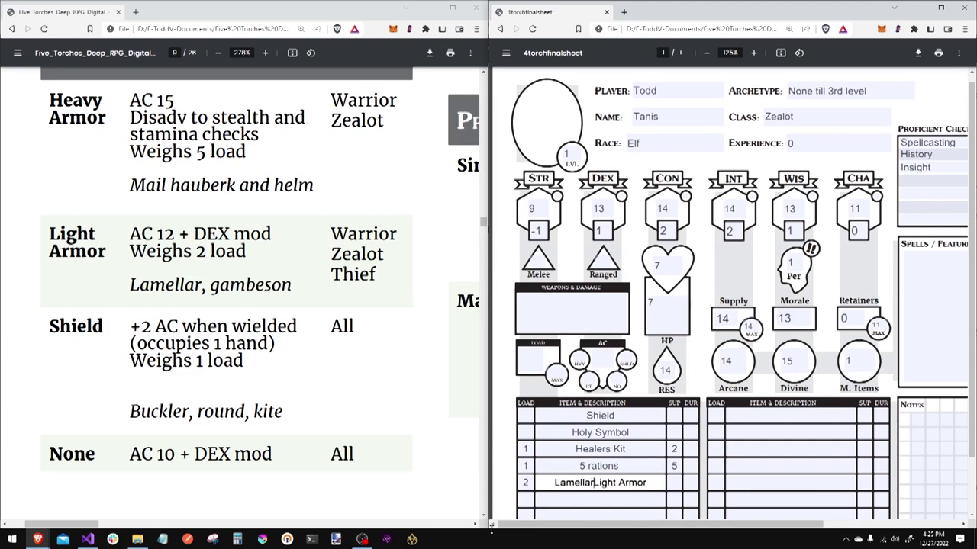
{"action": "type", "text": " -"}
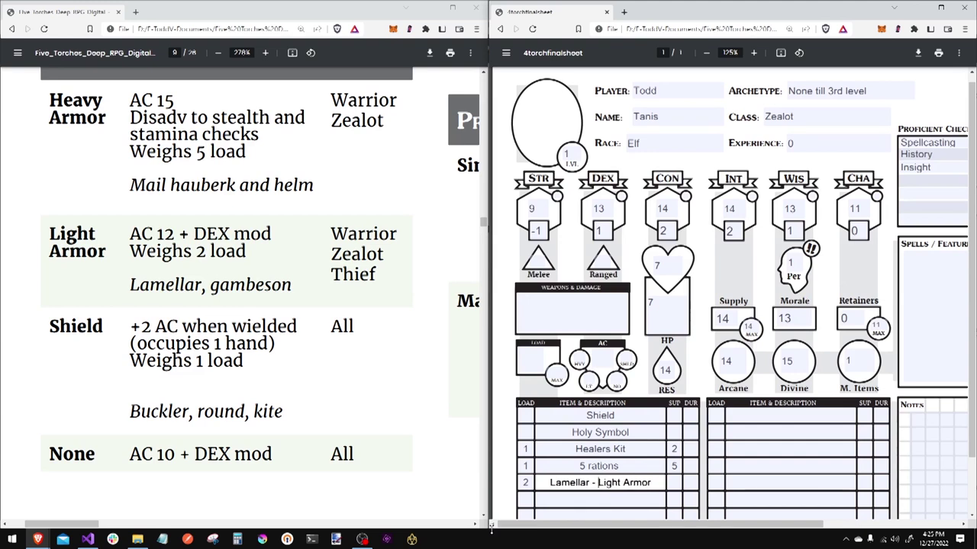
{"action": "key", "text": "Tab"}
{"action": "type", "text": "1"}
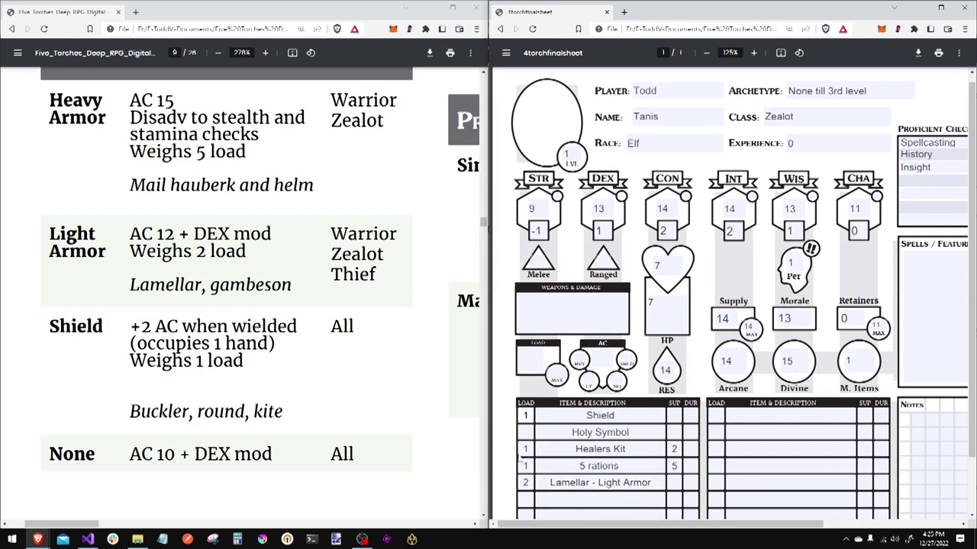
Look up the two D20 rolls in the rulebook's Sundries table and list Hooded Lantern in the item row below Coarse Rasp
{"action": "key", "text": "alt+Tab"}
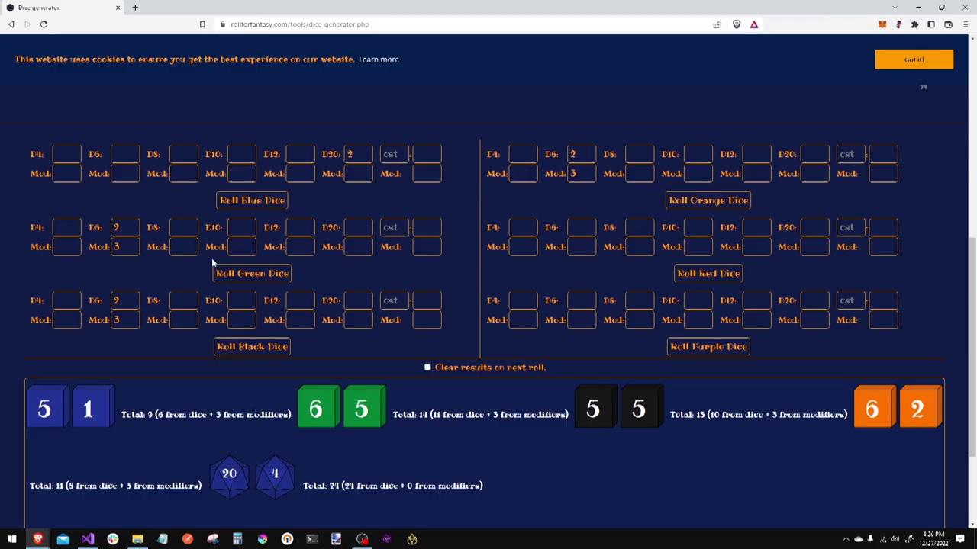
{"action": "mouse_move", "coordinate": [42, 542]}
{"action": "left_click", "coordinate": [384, 496]}
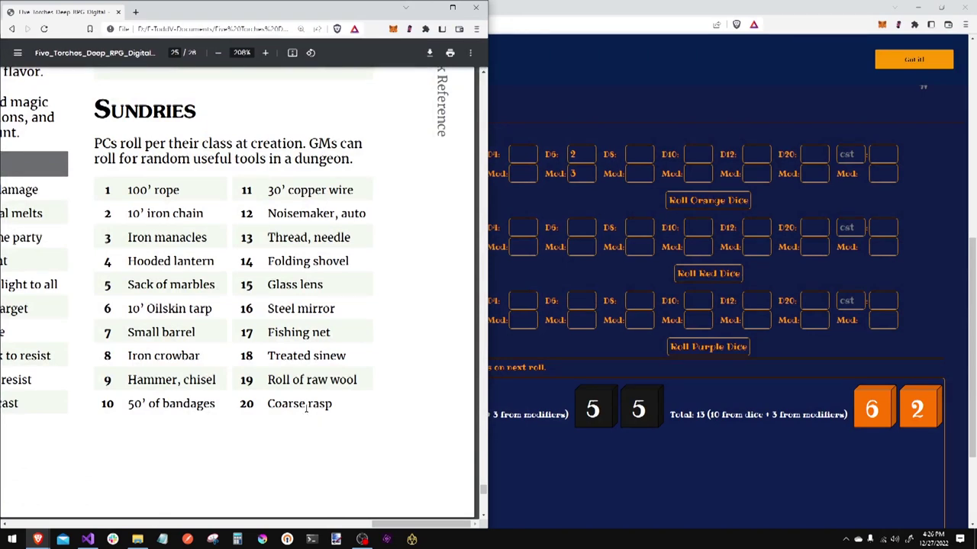
{"action": "left_click_drag", "start_coordinate": [136, 256], "coordinate": [215, 263]}
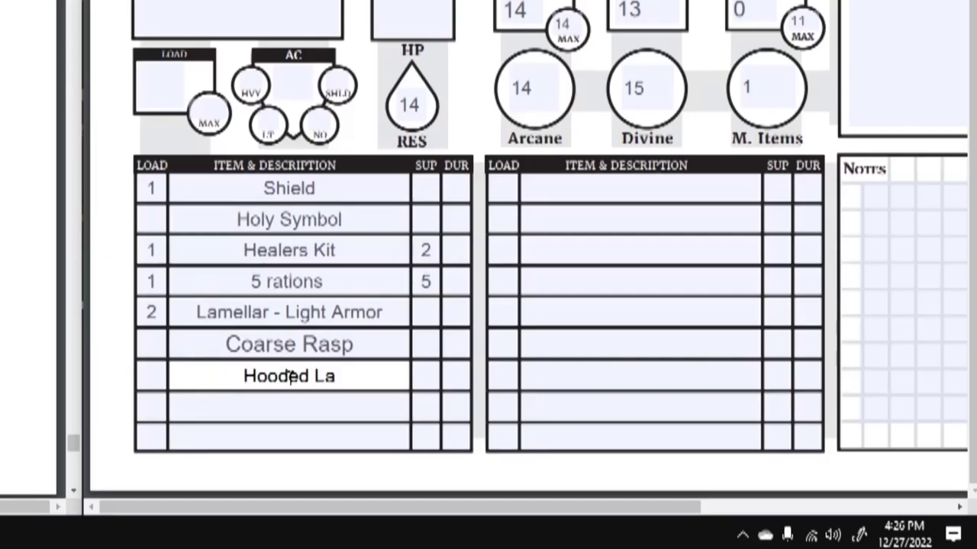
{"action": "left_click", "coordinate": [50, 534]}
{"action": "type", "text": "Hooded Lantern"}
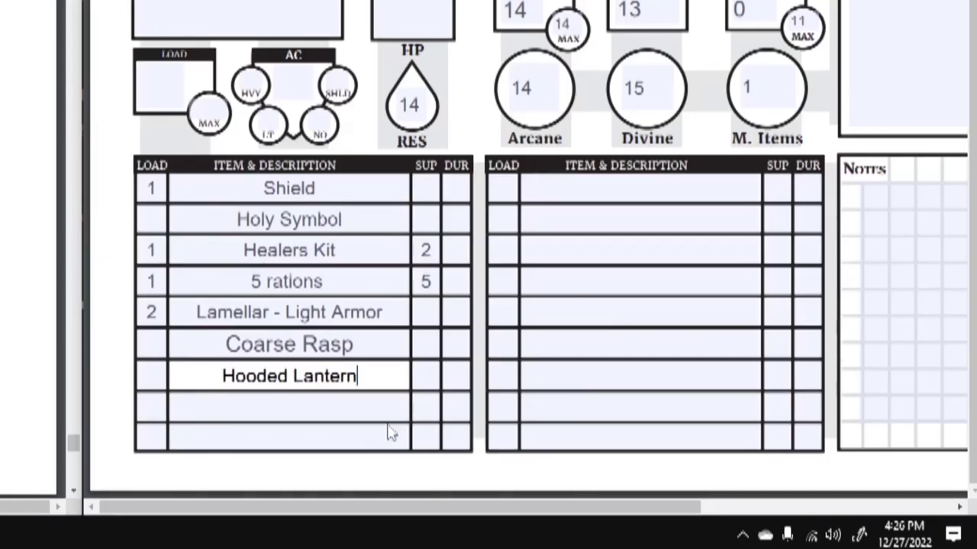
Write "+2 Proficiency" in the Notes area of the character sheet
{"action": "left_click_drag", "start_coordinate": [514, 508], "coordinate": [766, 508]}
{"action": "left_click", "coordinate": [510, 227]}
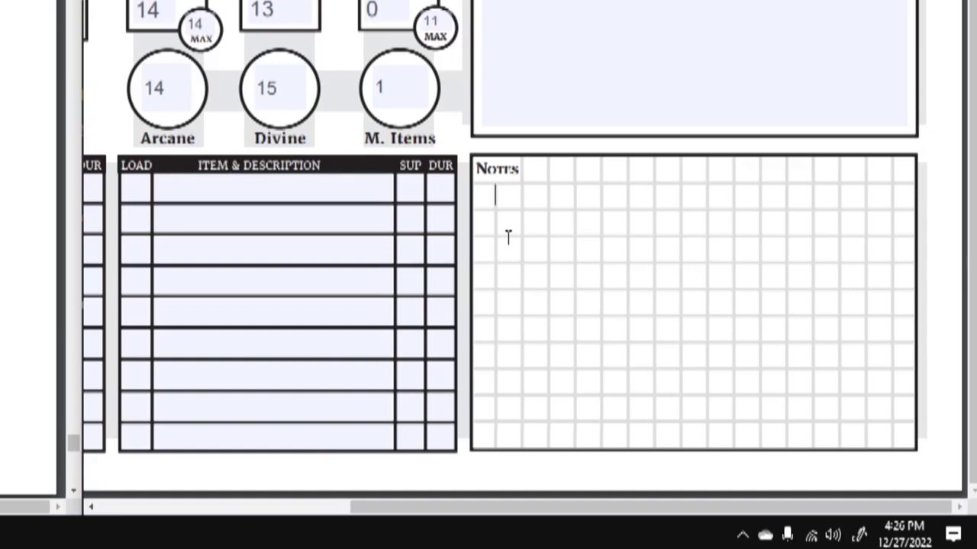
{"action": "type", "text": "+2 Profi"}
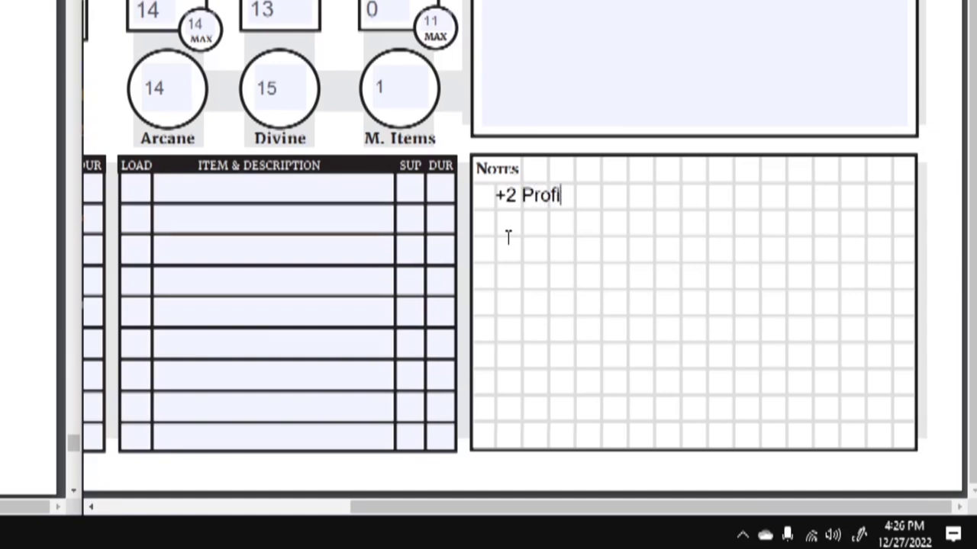
{"action": "type", "text": "ciency"}
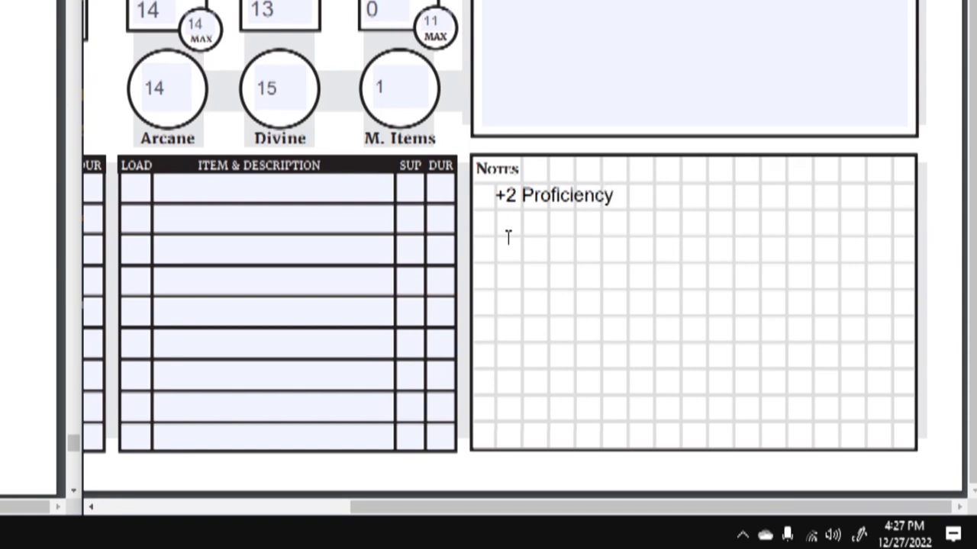
{"action": "left_click", "coordinate": [313, 508]}
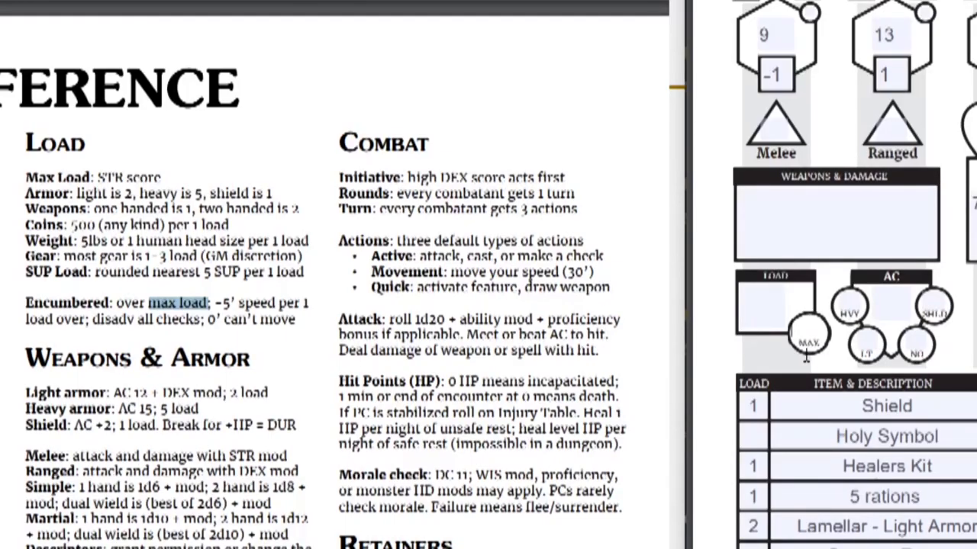
Set the maximum load on the character sheet to 9
{"action": "type", "text": "9"}
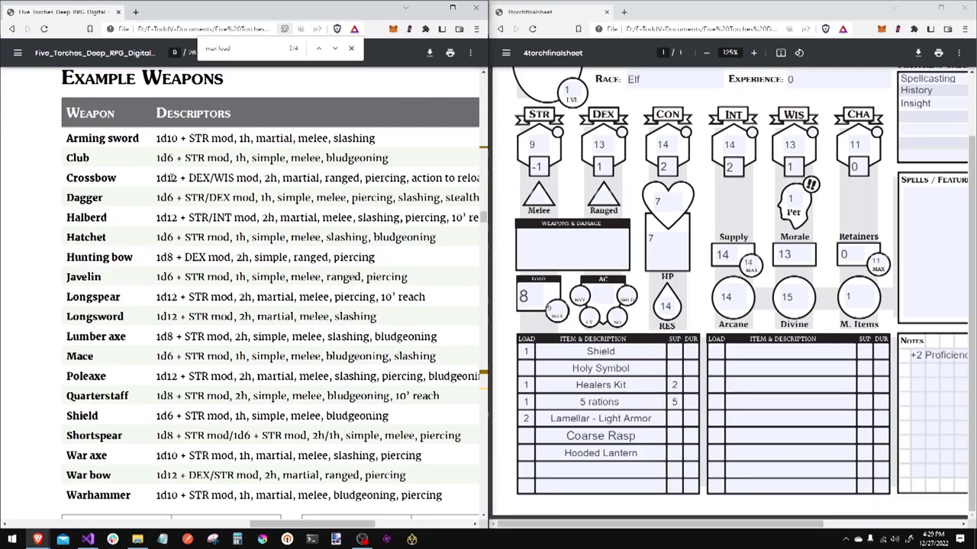
Compare the handedness and simple or martial descriptors in the rulebook's Example Weapons table, including the Mace
{"action": "double_click", "coordinate": [279, 138]}
{"action": "double_click", "coordinate": [269, 158]}
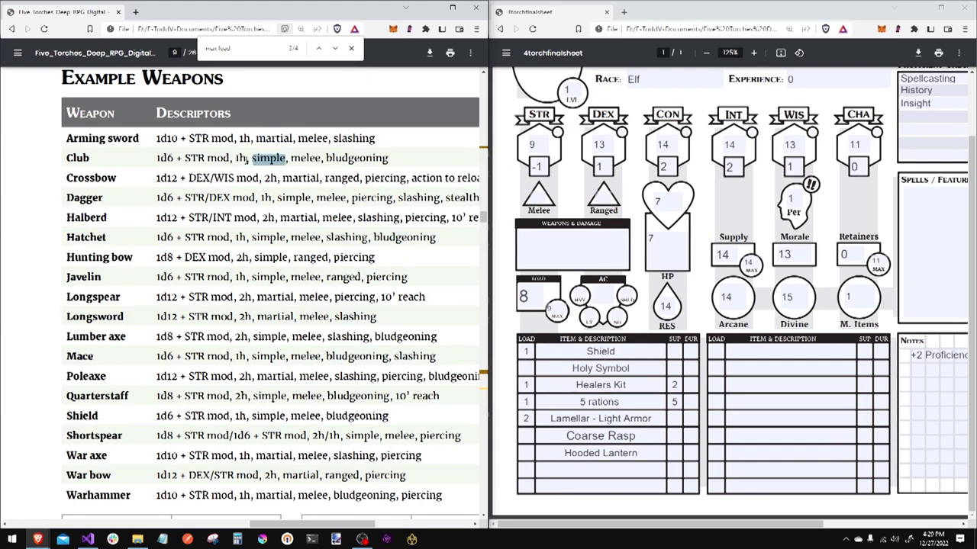
{"action": "double_click", "coordinate": [239, 158]}
{"action": "double_click", "coordinate": [271, 178]}
{"action": "double_click", "coordinate": [78, 357]}
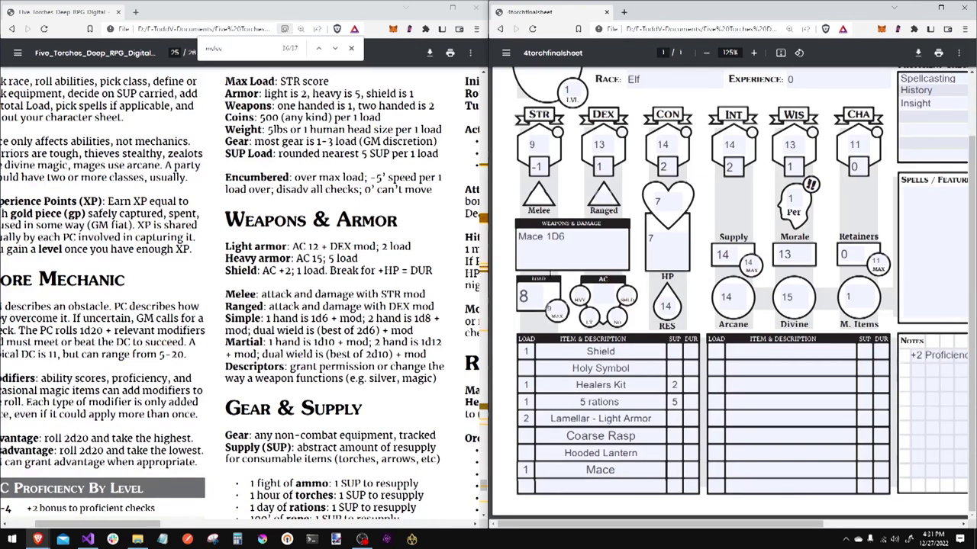
Enter -1 for Melee and 1 for Ranged, and update the carried Load to 9
{"action": "type", "text": "-1"}
{"action": "left_click", "coordinate": [519, 298]}
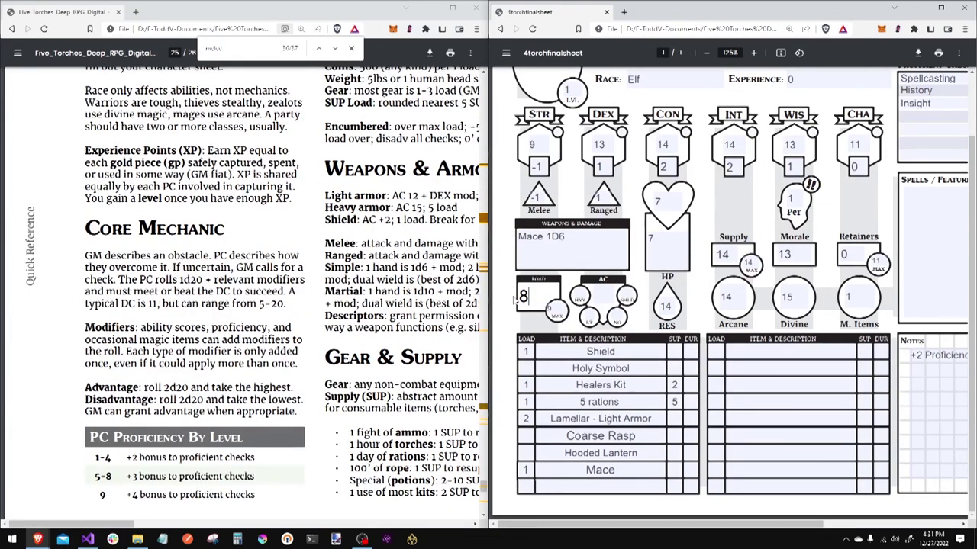
{"action": "key", "text": "BackSpace"}
{"action": "type", "text": "9"}
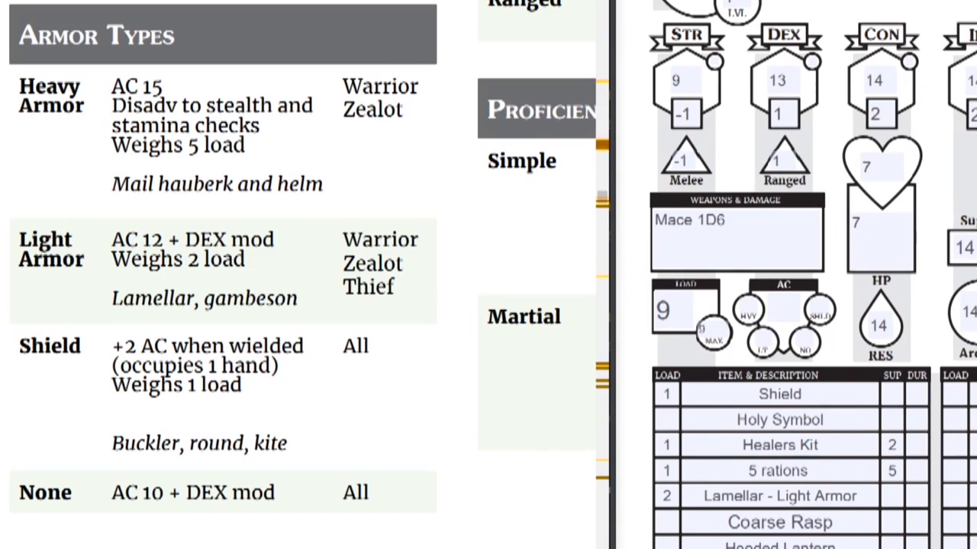
Fill in the armor class section with 13 for light armor, 2 for the shield and 15 as the total AC
{"action": "left_click", "coordinate": [765, 341]}
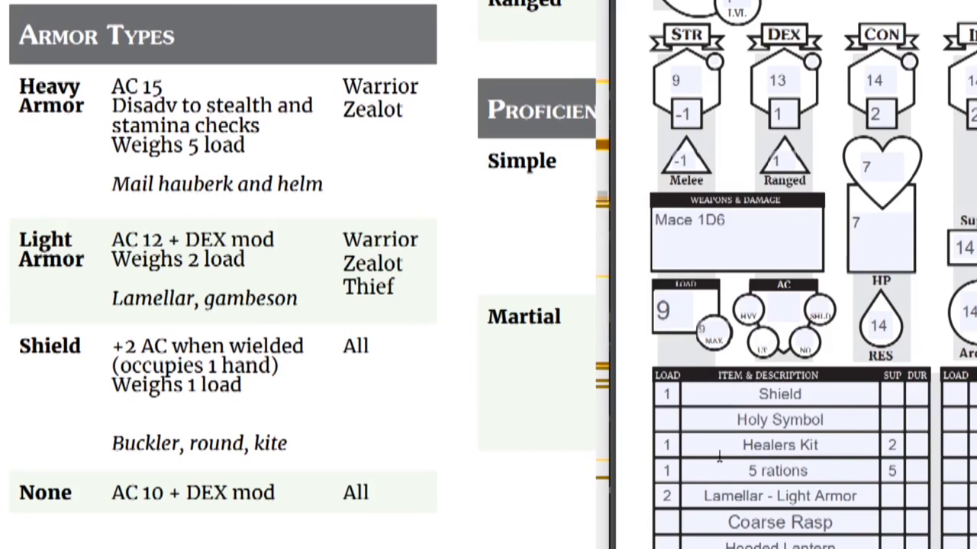
{"action": "type", "text": "12"}
{"action": "key", "text": "BackSpace"}
{"action": "type", "text": "3"}
{"action": "left_click", "coordinate": [820, 309]}
{"action": "type", "text": "2"}
{"action": "left_click", "coordinate": [782, 313]}
{"action": "type", "text": "15"}
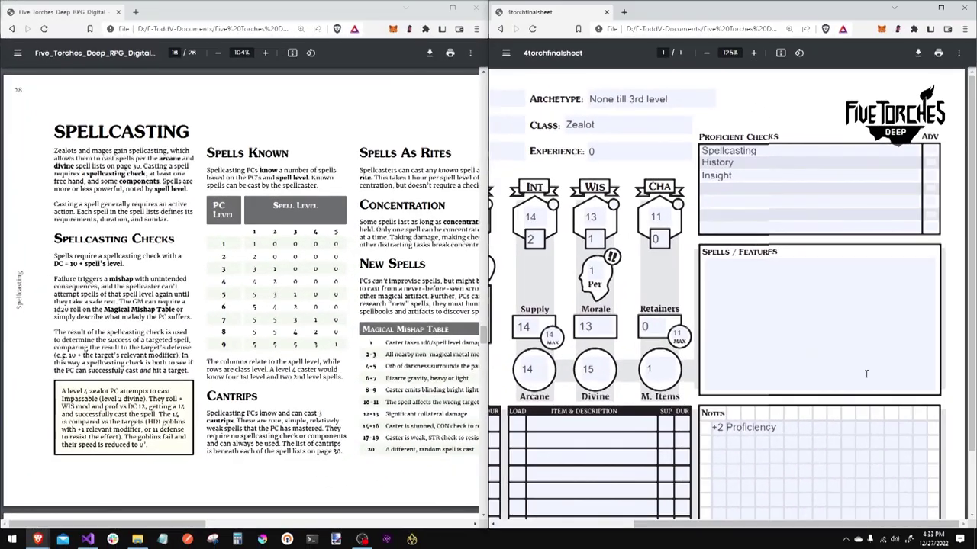
Consult the rulebook's Spells Known table and Divine Spell List, and enter the cantrips "Stench Of Evil / Stable Touch / Illuminate" under Spells / Features
{"action": "left_click", "coordinate": [744, 280]}
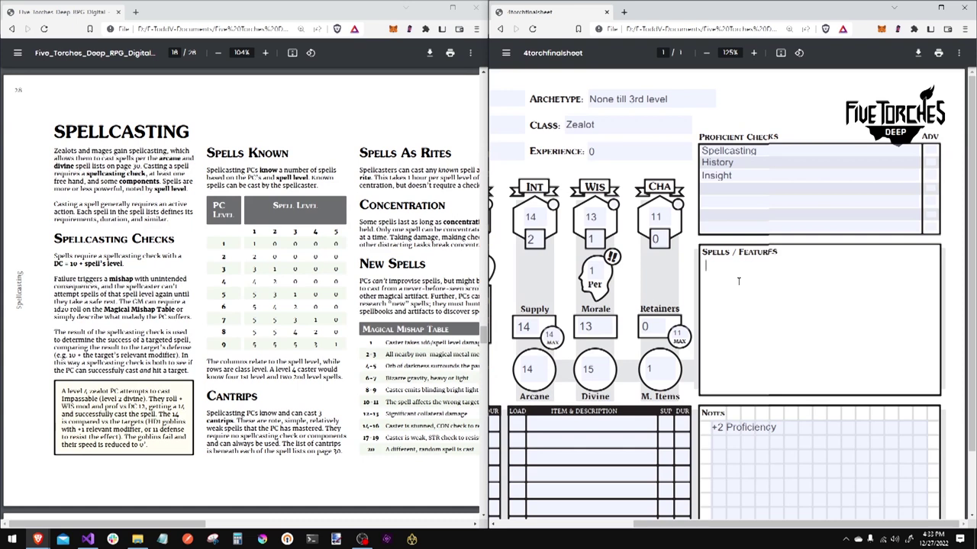
{"action": "left_click", "coordinate": [296, 312]}
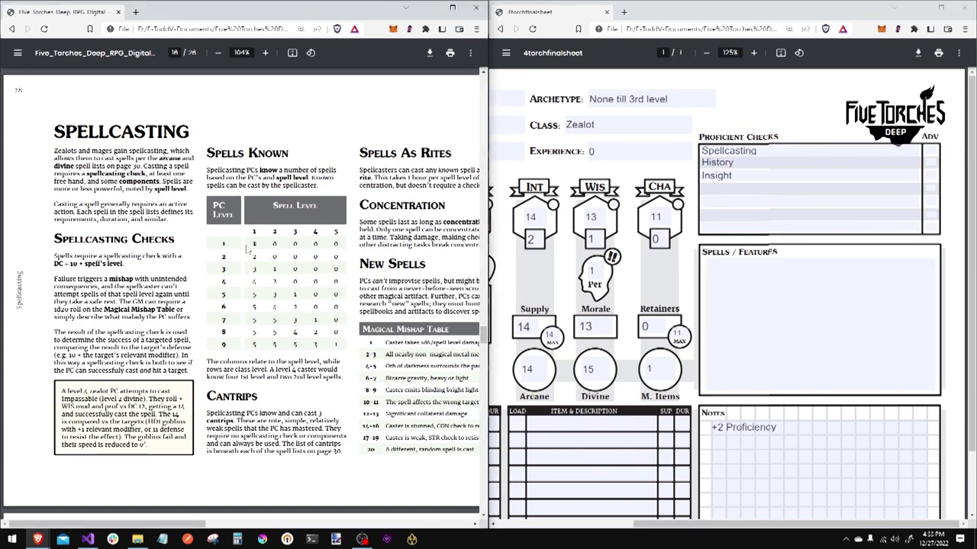
{"action": "scroll", "coordinate": [248, 243], "scroll_direction": "down", "scroll_amount": 5}
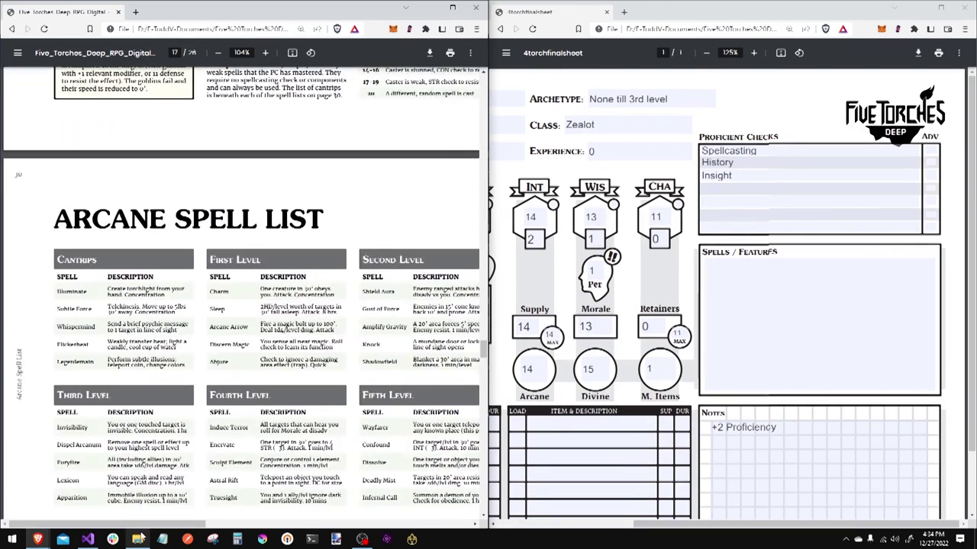
{"action": "left_click_drag", "start_coordinate": [145, 527], "coordinate": [401, 528]}
{"action": "left_click", "coordinate": [776, 283]}
{"action": "type", "text": "Stench Of Evil"}
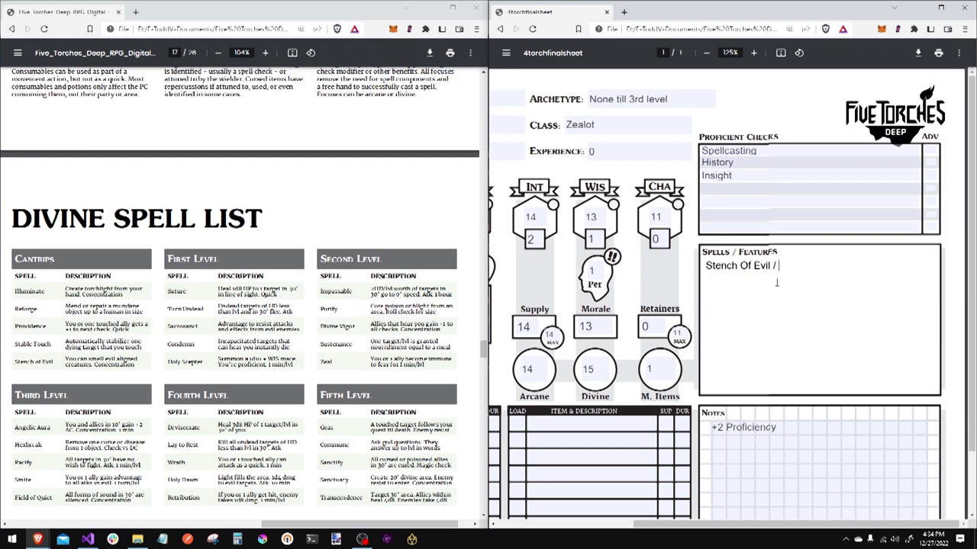
{"action": "type", "text": "/ Stable Touch /"}
{"action": "type", "text": "Illuminate"}
{"action": "key", "text": "Return"}
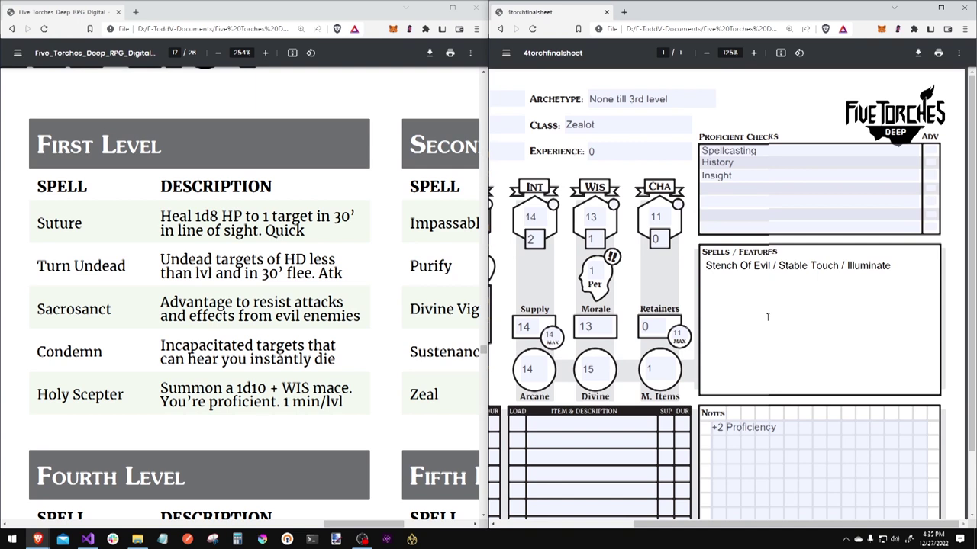
Add the first-level spell Suture on the line below the cantrips and maximize the character sheet window
{"action": "type", "text": "Suture"}
{"action": "left_click", "coordinate": [940, 7]}
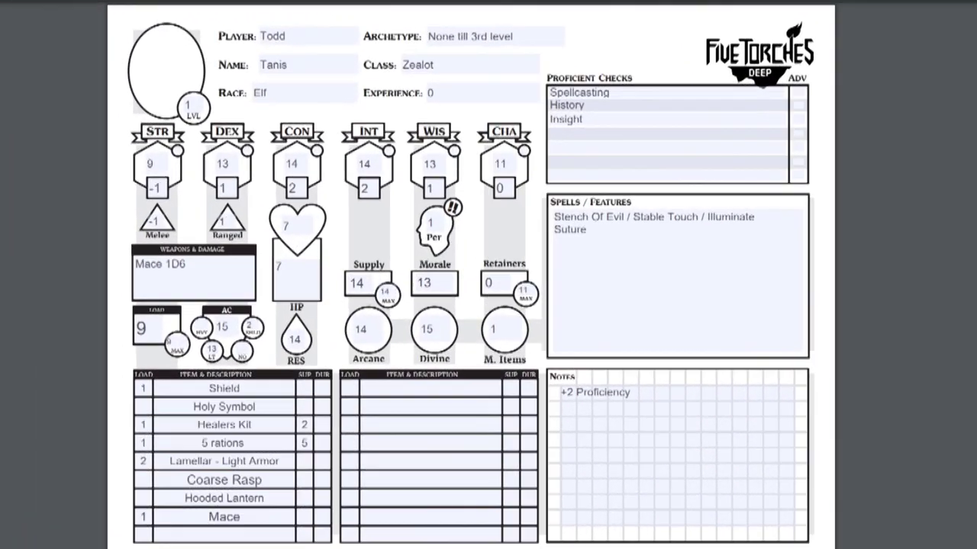